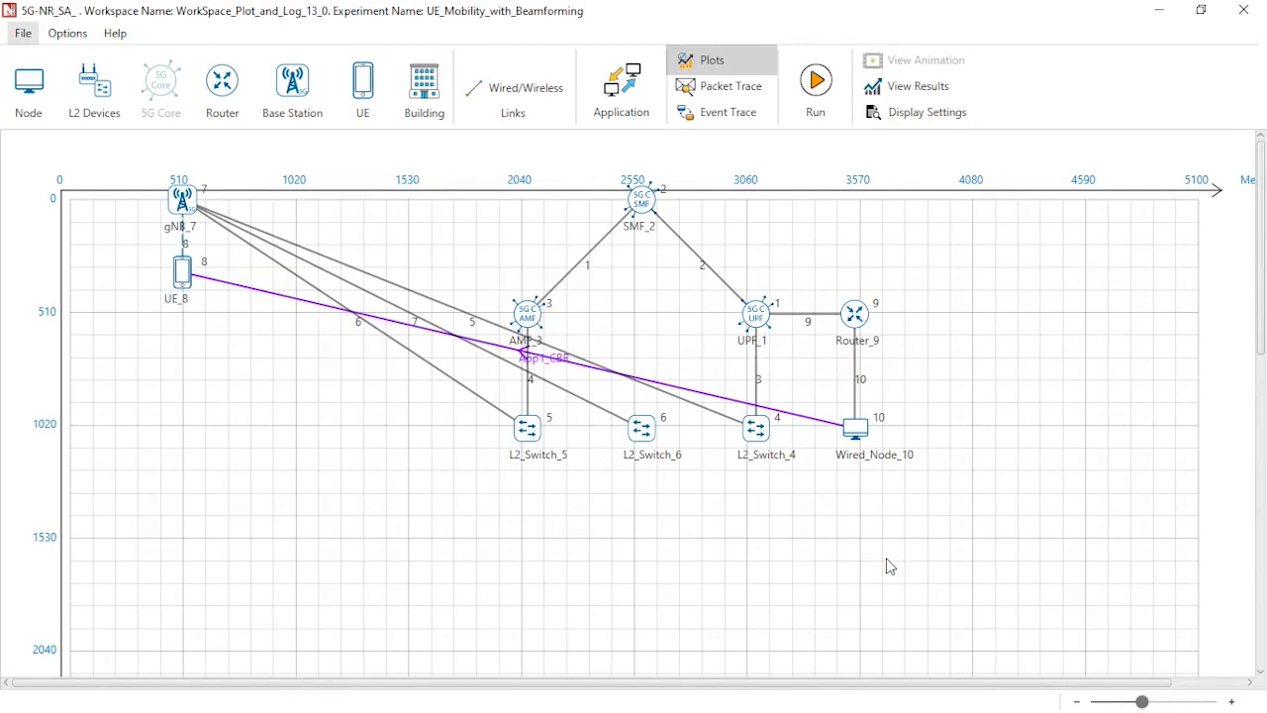
Review gNB_7's 5G_RAN physical layer settings for fading and beamforming, coherence time and antenna counts, leaving them as they are
double_click(197, 218)
left_click(334, 346)
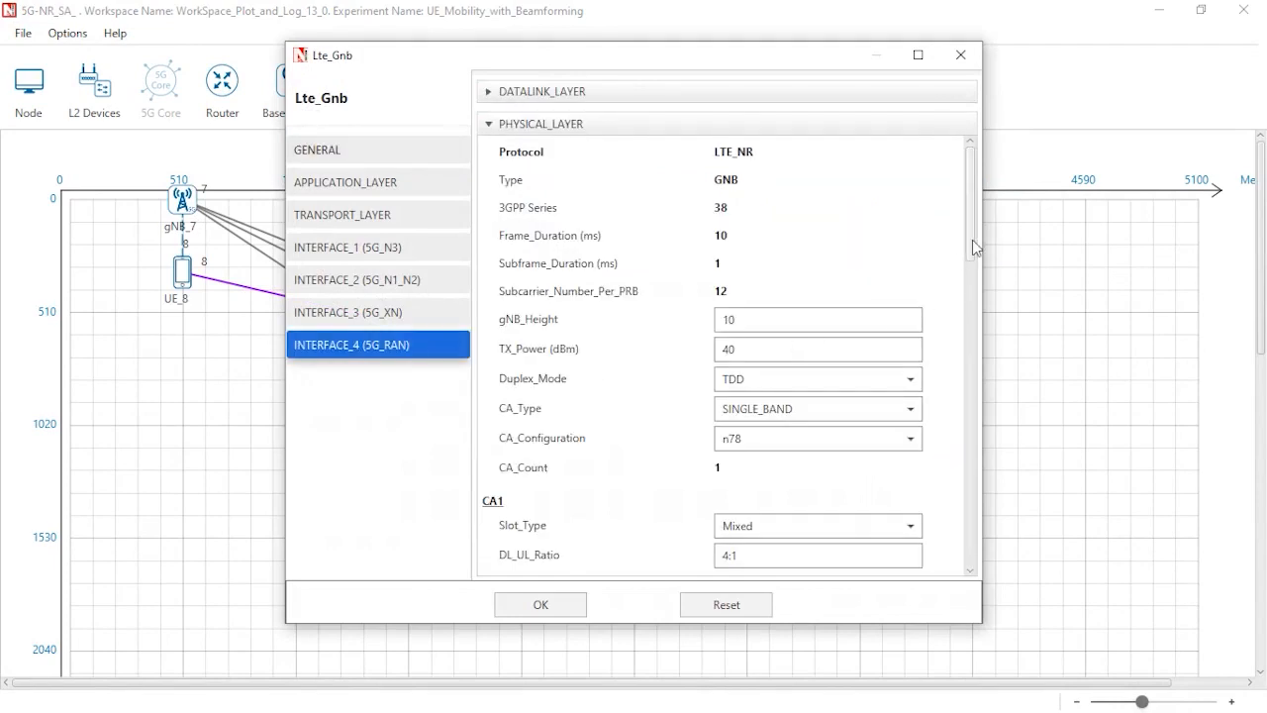
left_click_drag(973, 240, 960, 546)
left_click(878, 473)
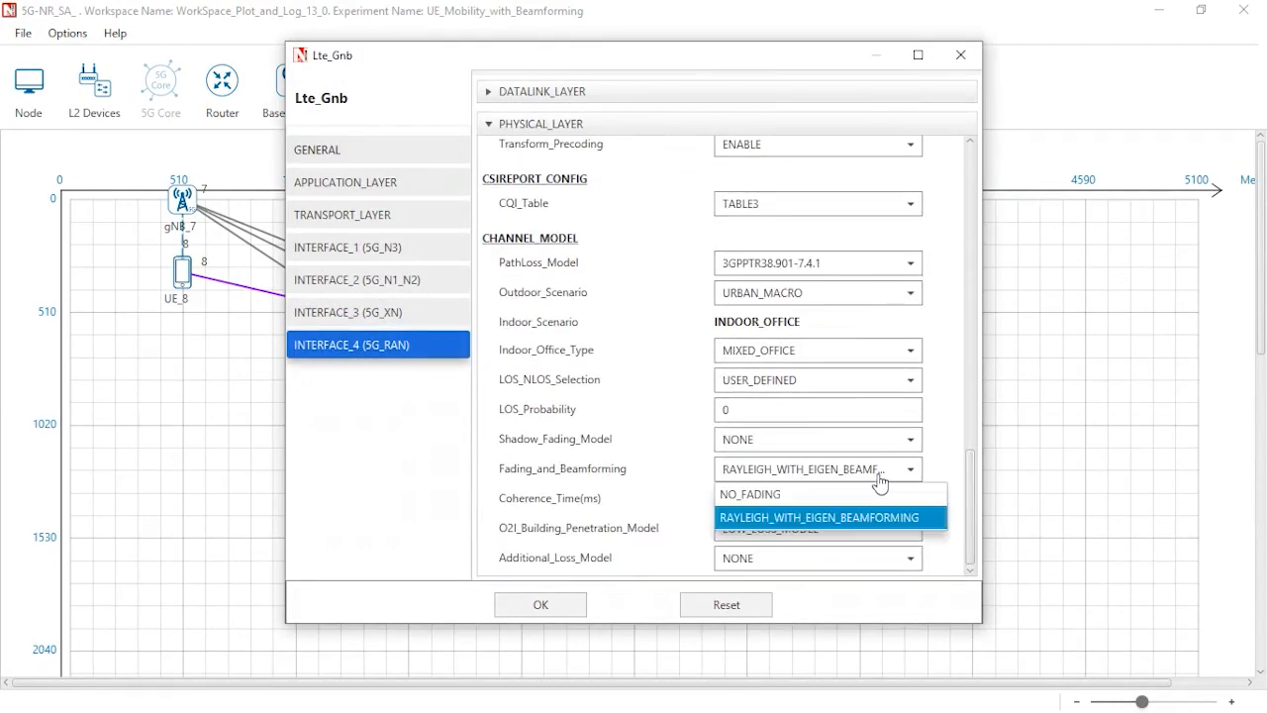
left_click(878, 473)
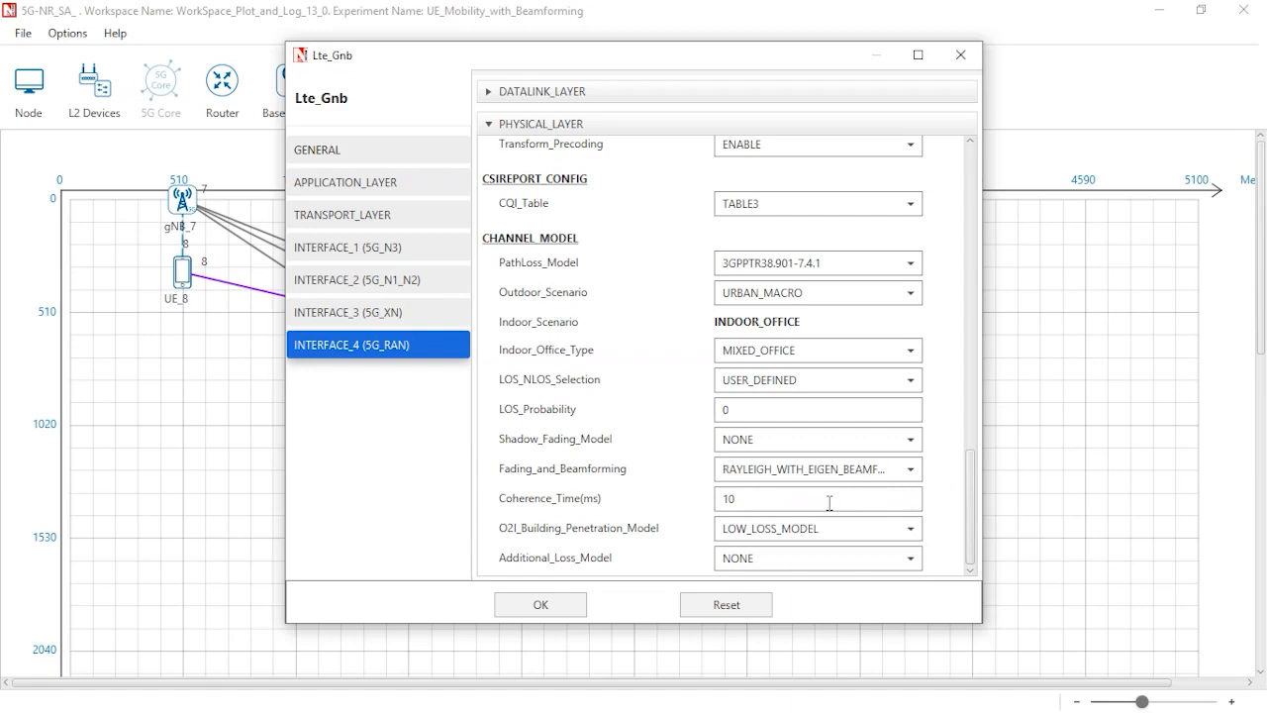
left_click_drag(830, 503, 718, 499)
left_click(790, 497)
scroll(848, 339, "up", 6)
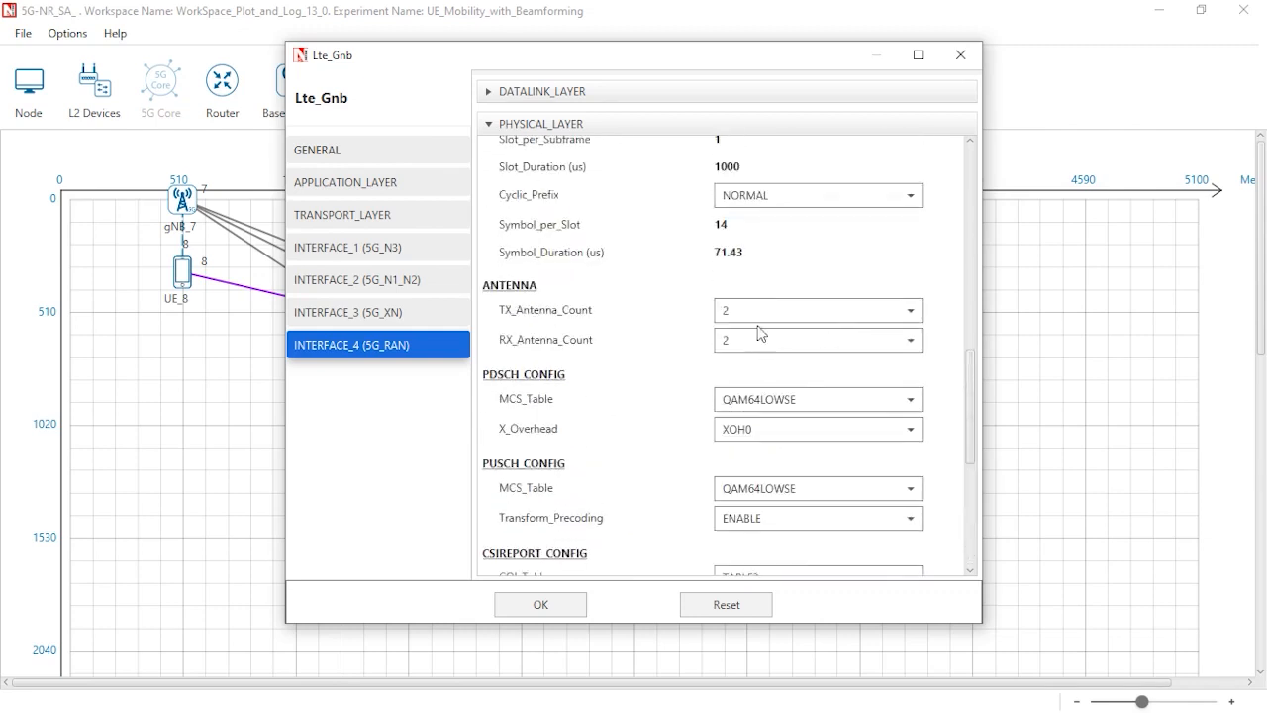
left_click(960, 56)
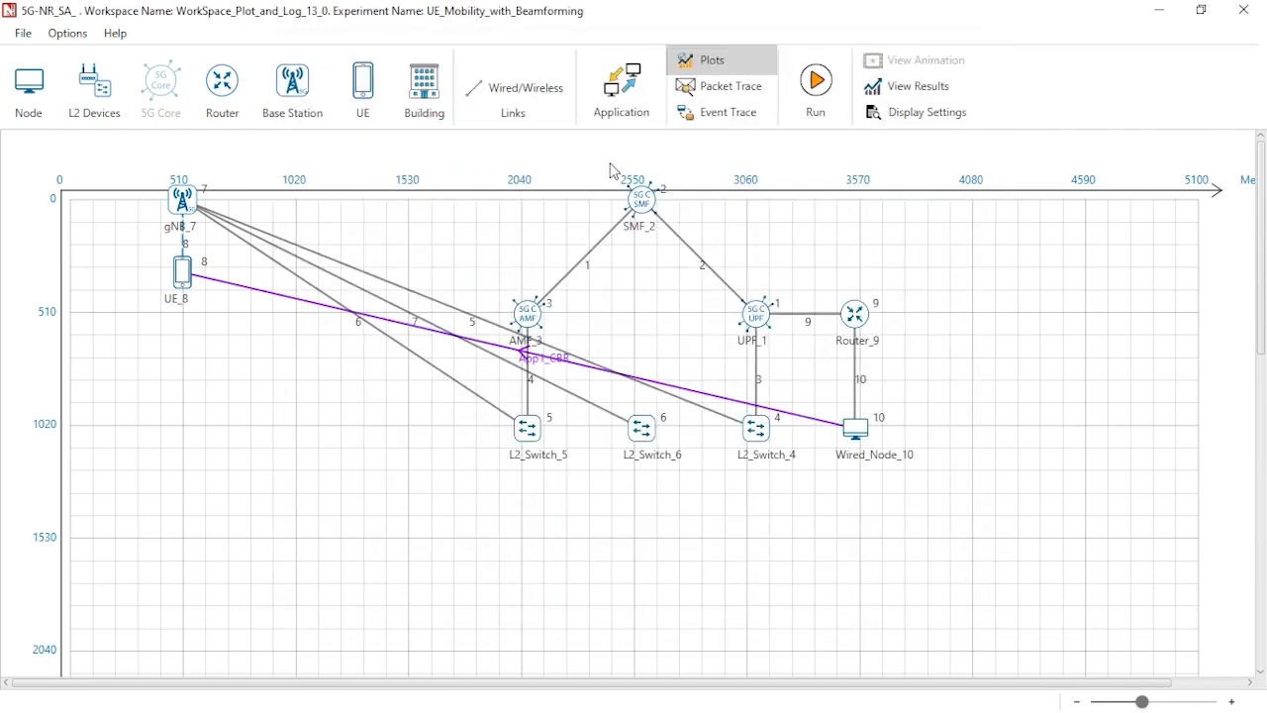
Check the TX and RX antenna counts in UE_8's 5G_RAN physical layer properties and close them
double_click(182, 273)
left_click(380, 282)
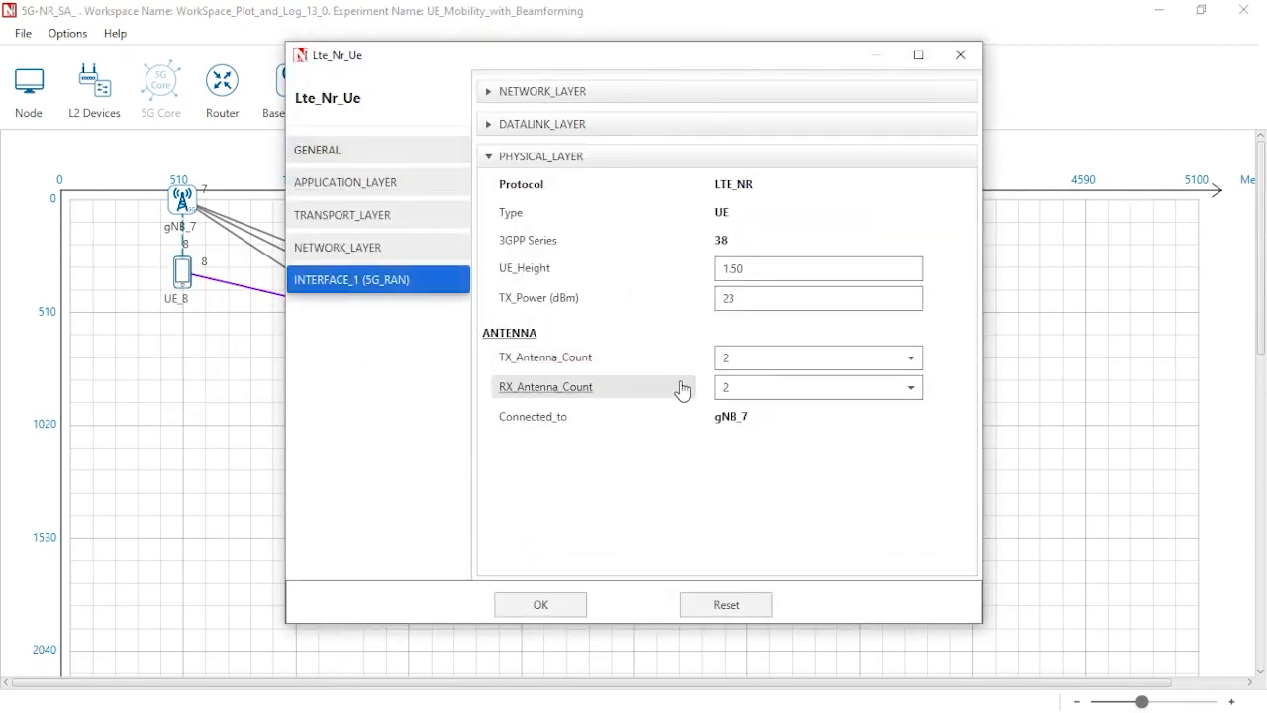
left_click(961, 56)
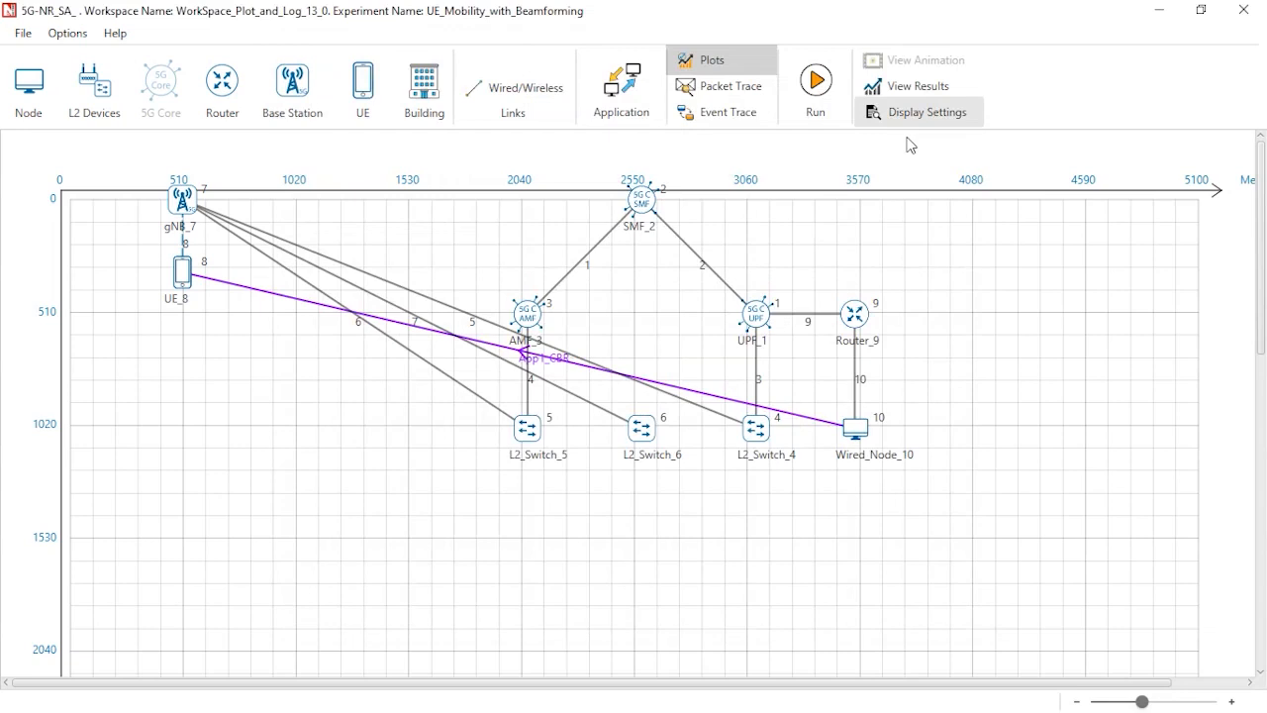
Run the simulation, reviewing the gNB_7 to UE_8 plot entries in USER_INPUT_LTE_NR_PLOTS.txt and closing the file without edits
left_click(804, 117)
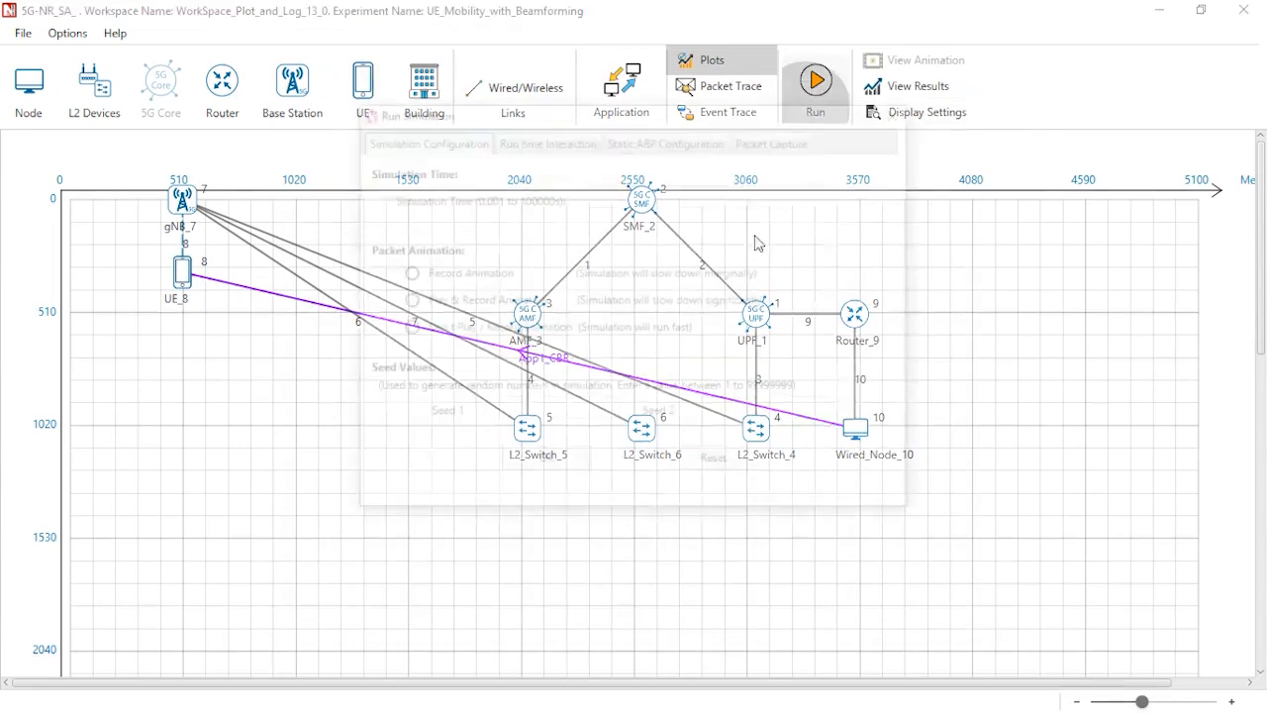
left_click(548, 464)
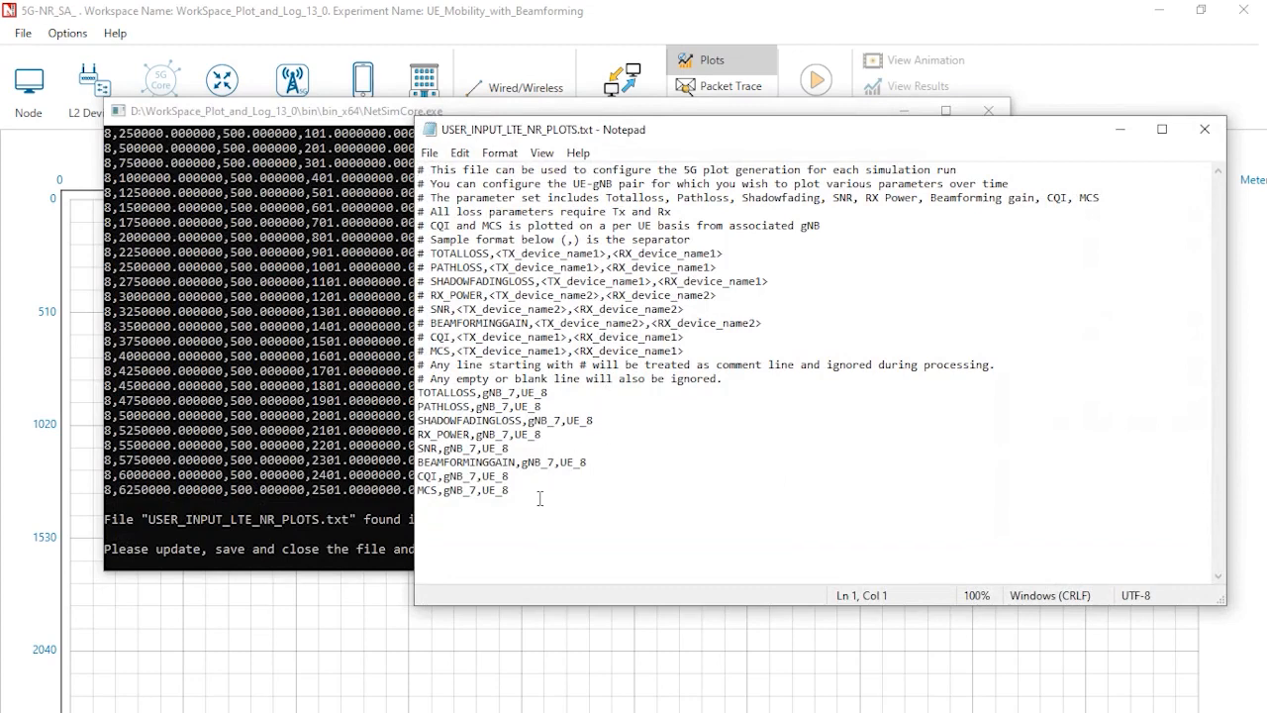
left_click_drag(535, 495, 400, 396)
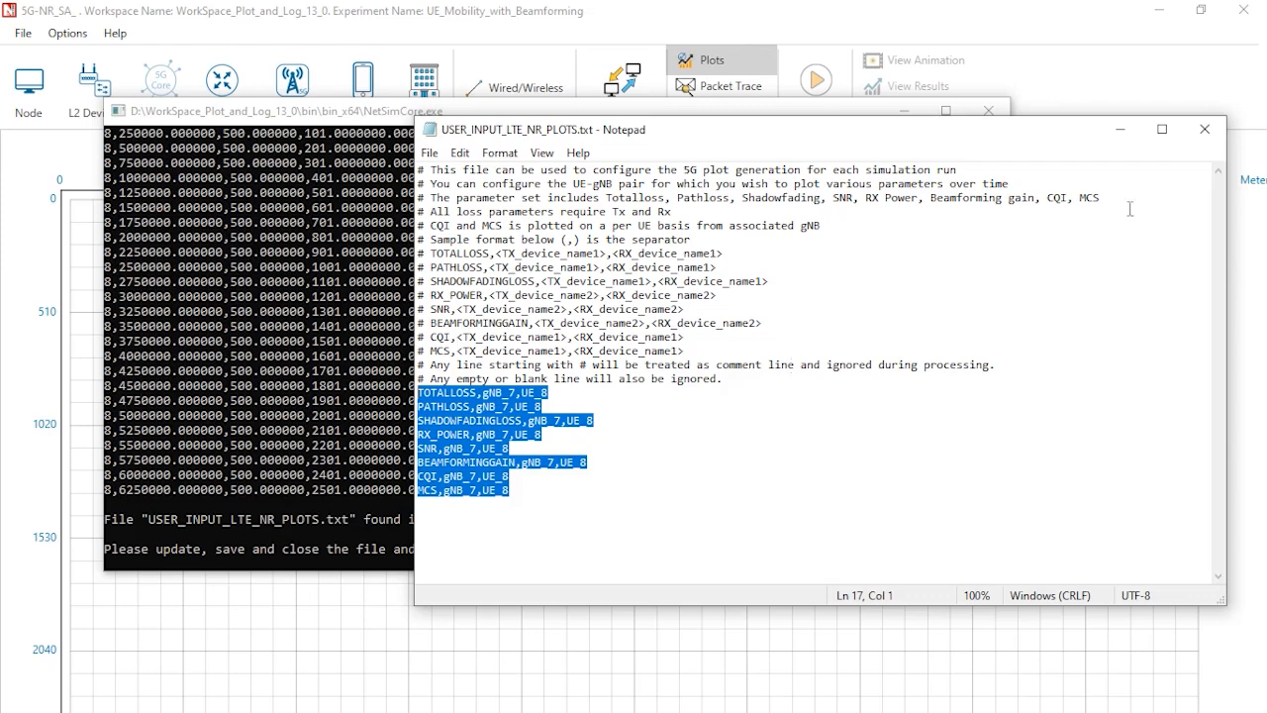
left_click(1205, 129)
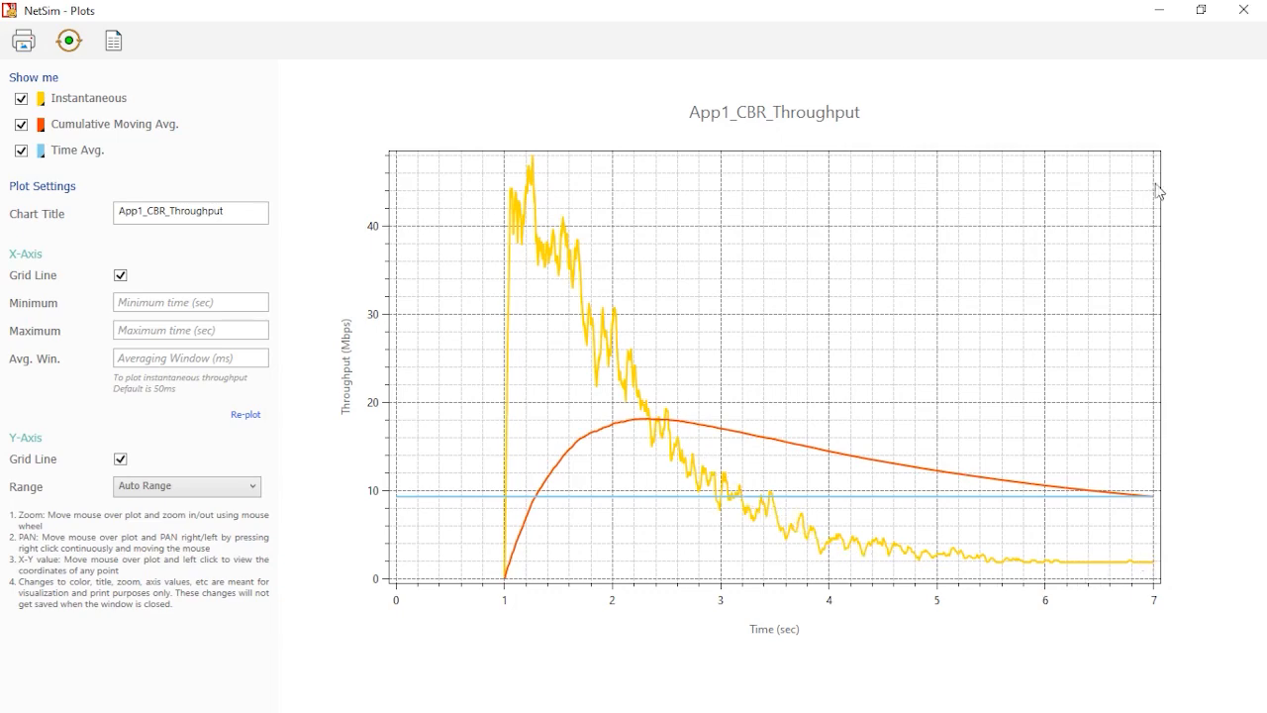
Close the App1_CBR throughput plot and look through the available plots in the simulation results, from TotalLoss_vs_Time to MCSIndex_vs_Time
left_click(1233, 17)
left_click(1243, 10)
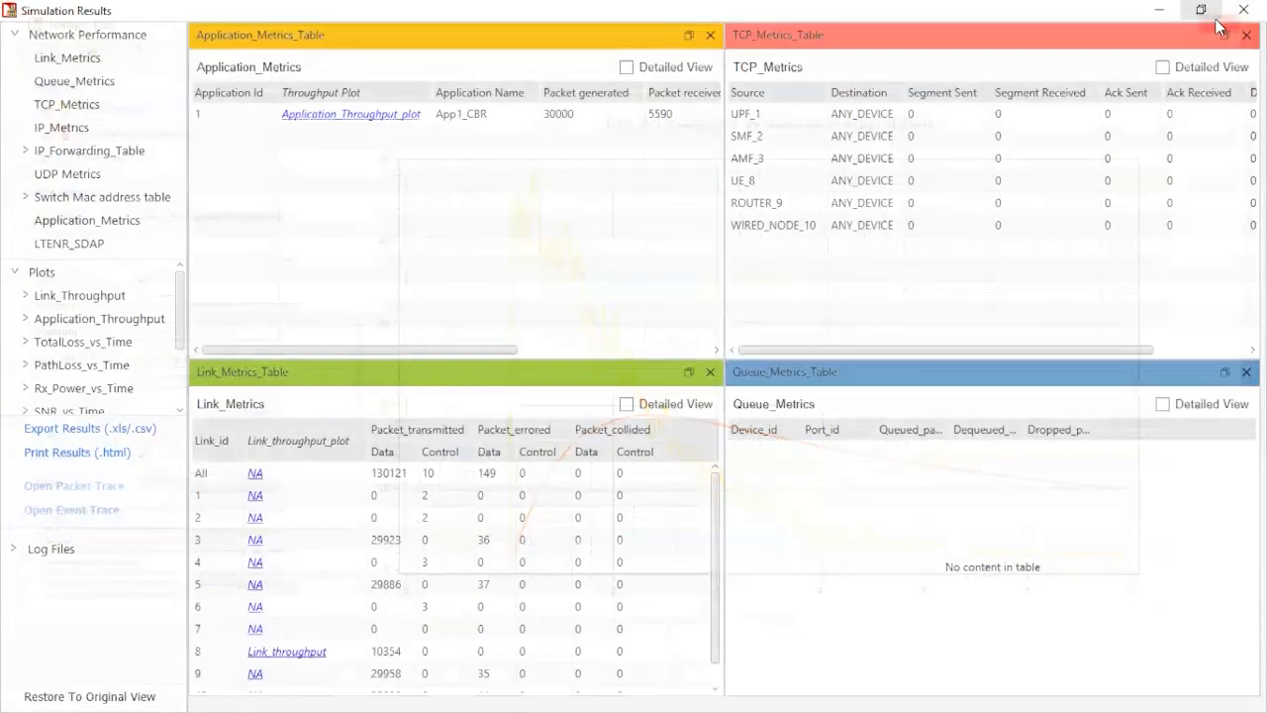
left_click(45, 343)
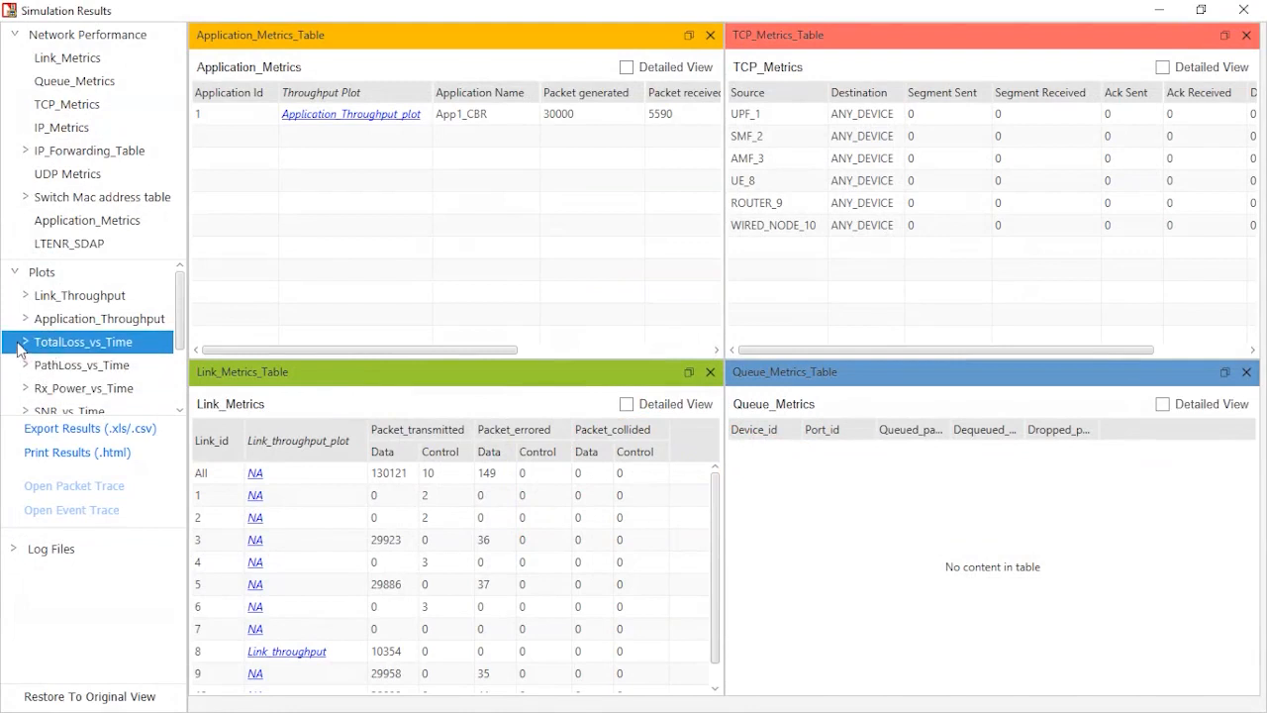
left_click(20, 366)
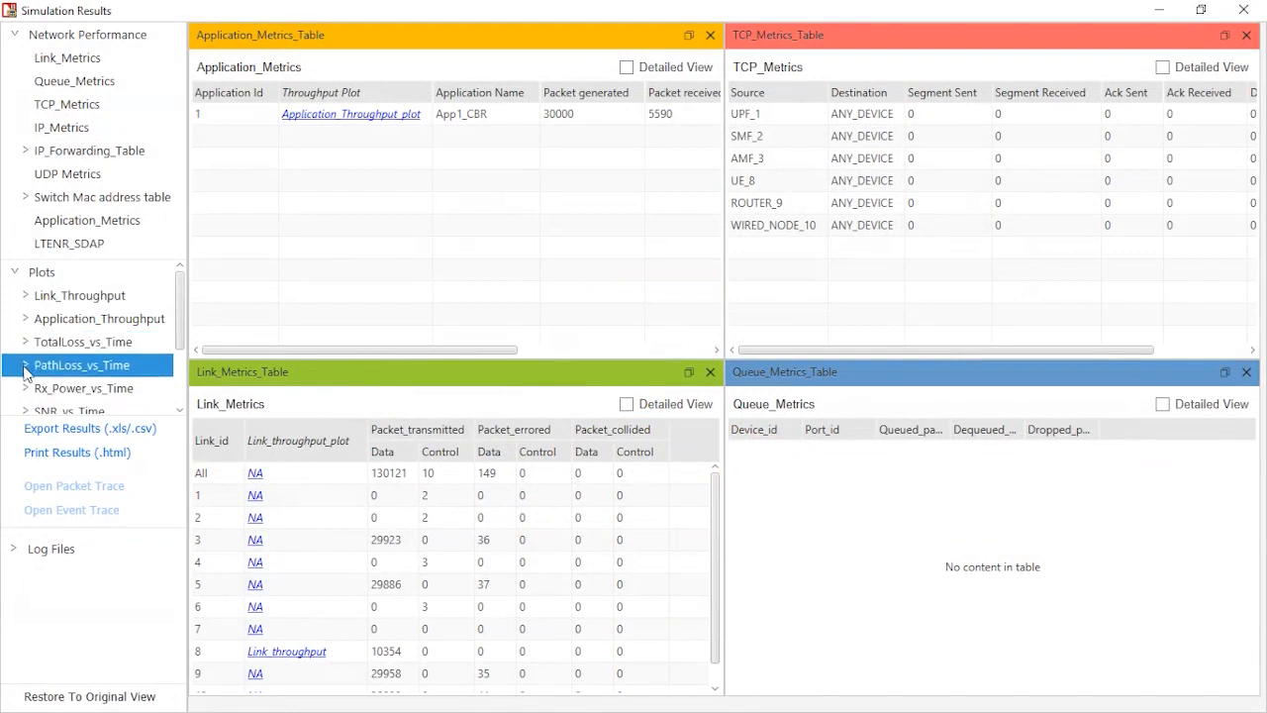
left_click(19, 388)
left_click(18, 409)
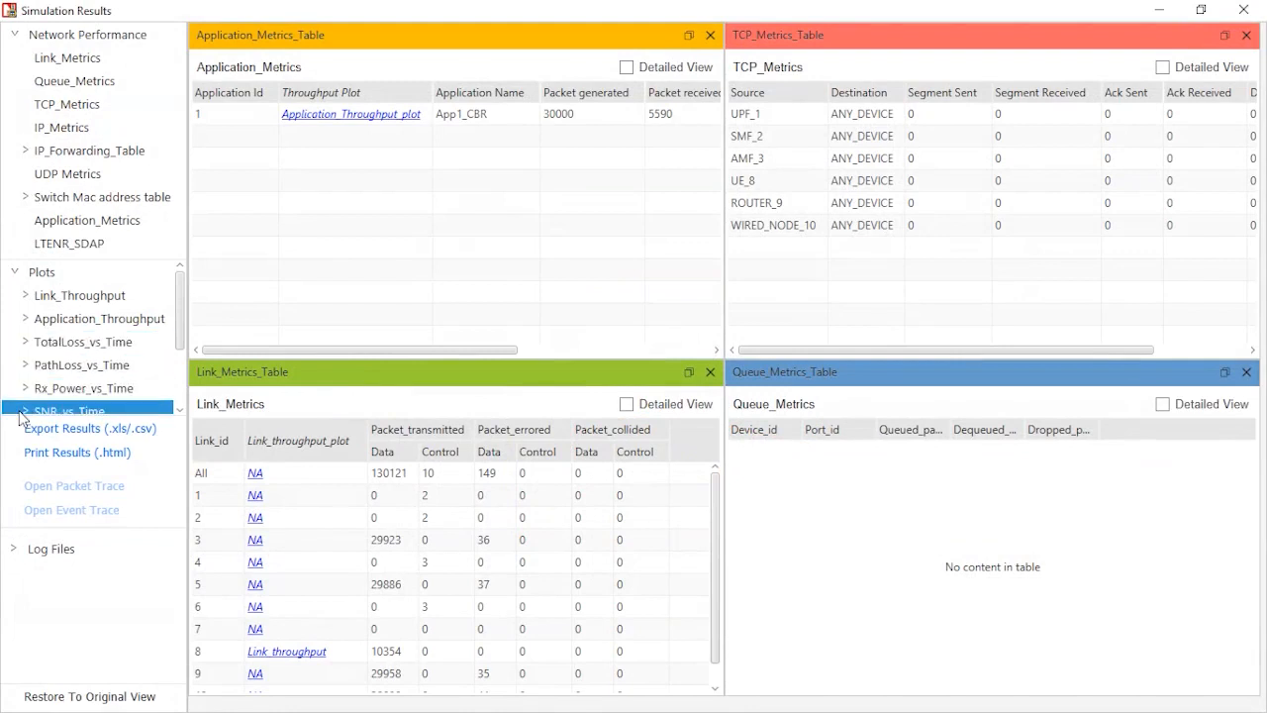
left_click_drag(180, 300, 177, 375)
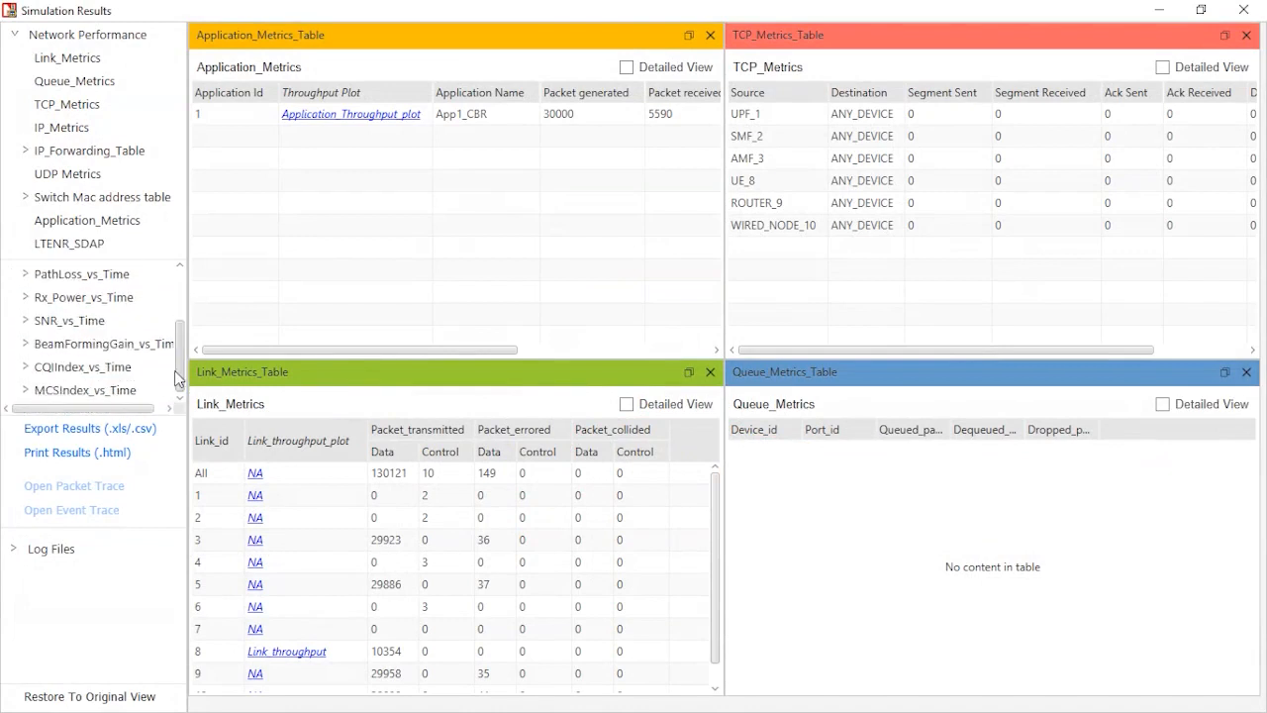
left_click(128, 372)
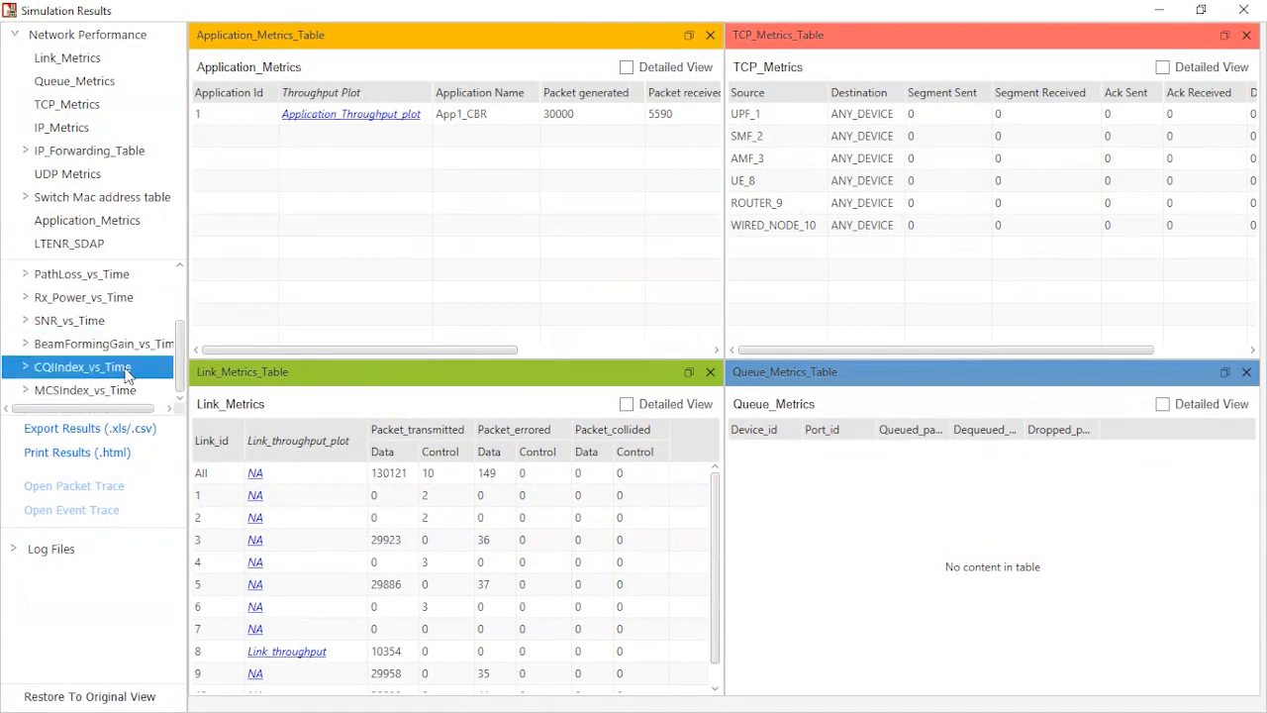
left_click(122, 394)
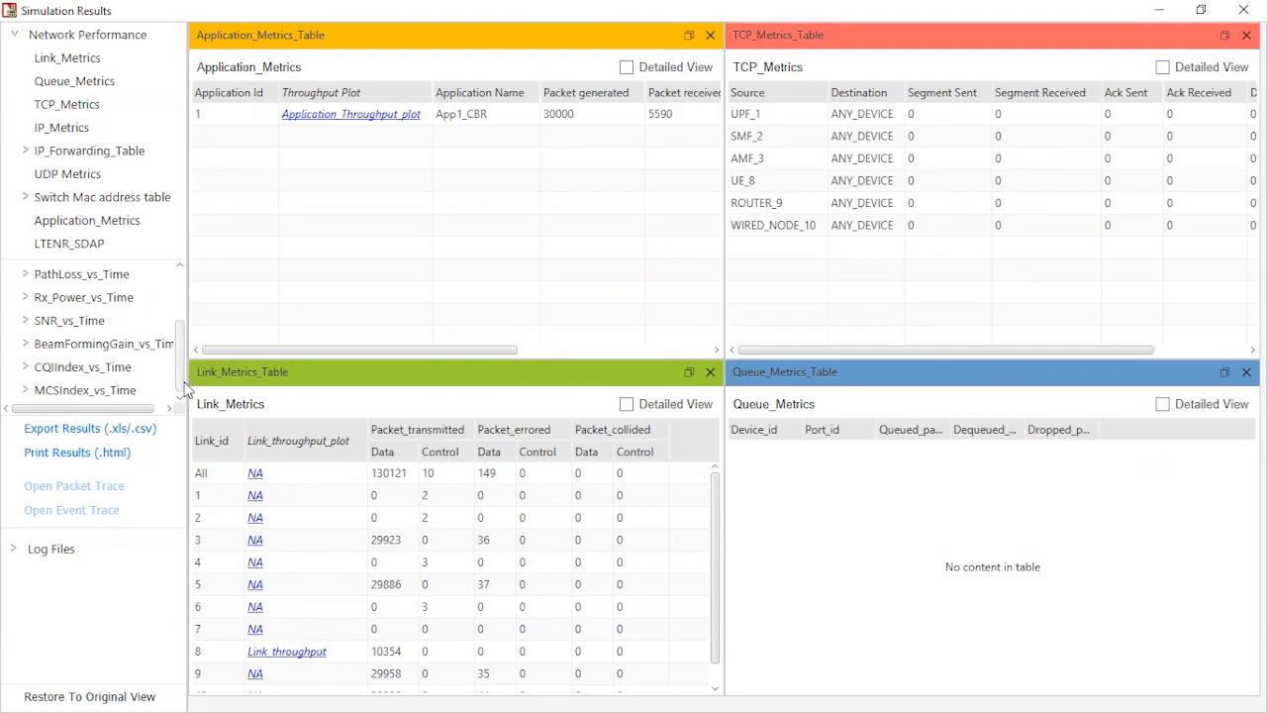
View the downlink SNR and beamforming gain plots over time for gNB_7 and UE_8, closing each one
left_click(26, 320)
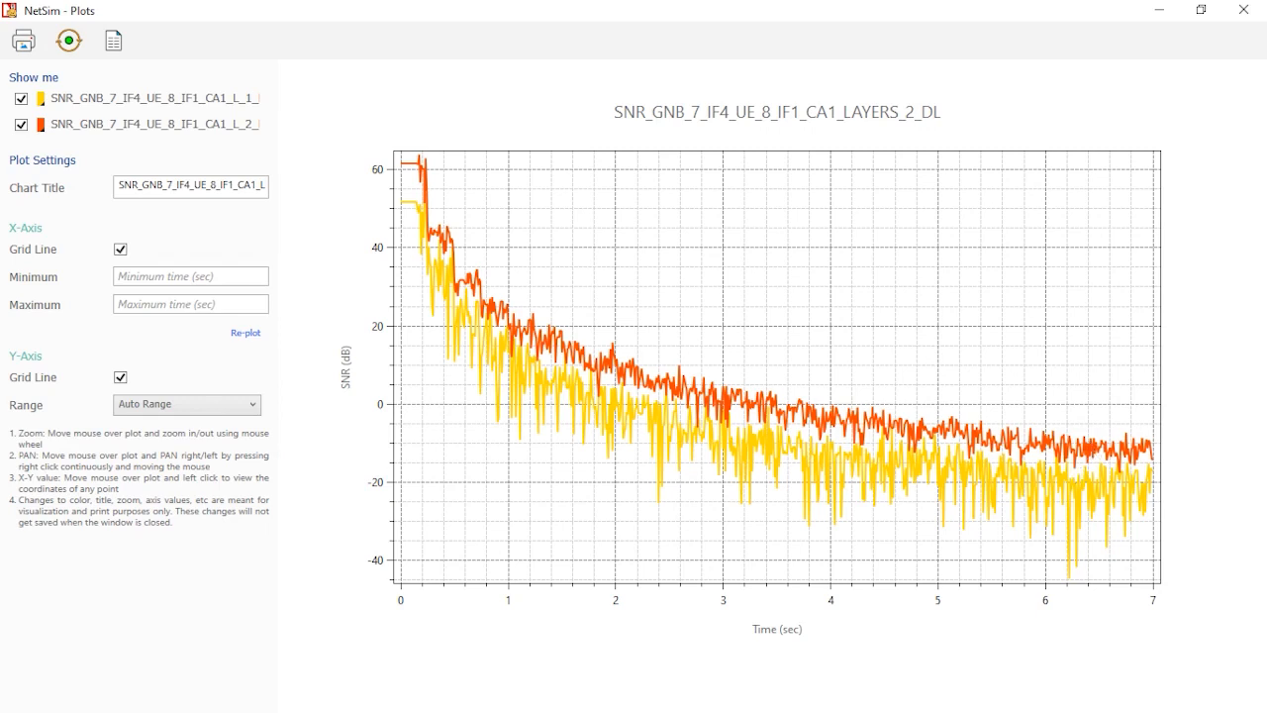
left_click(1244, 12)
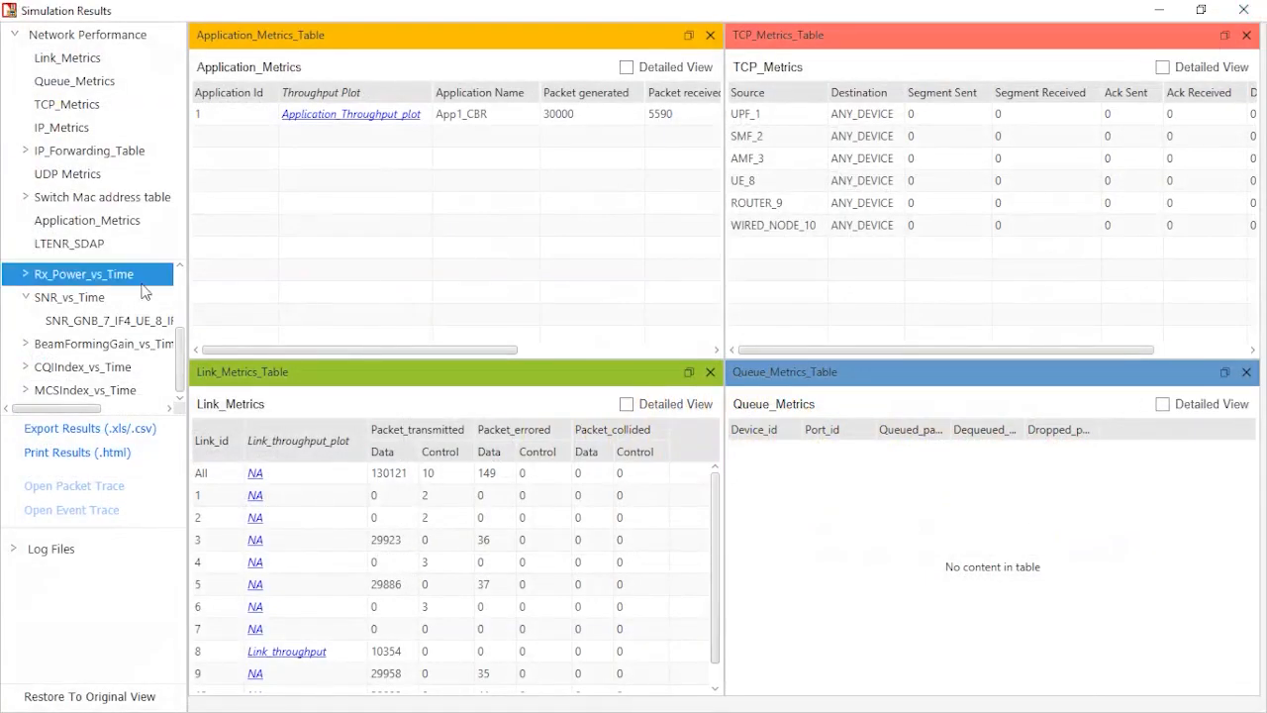
double_click(79, 343)
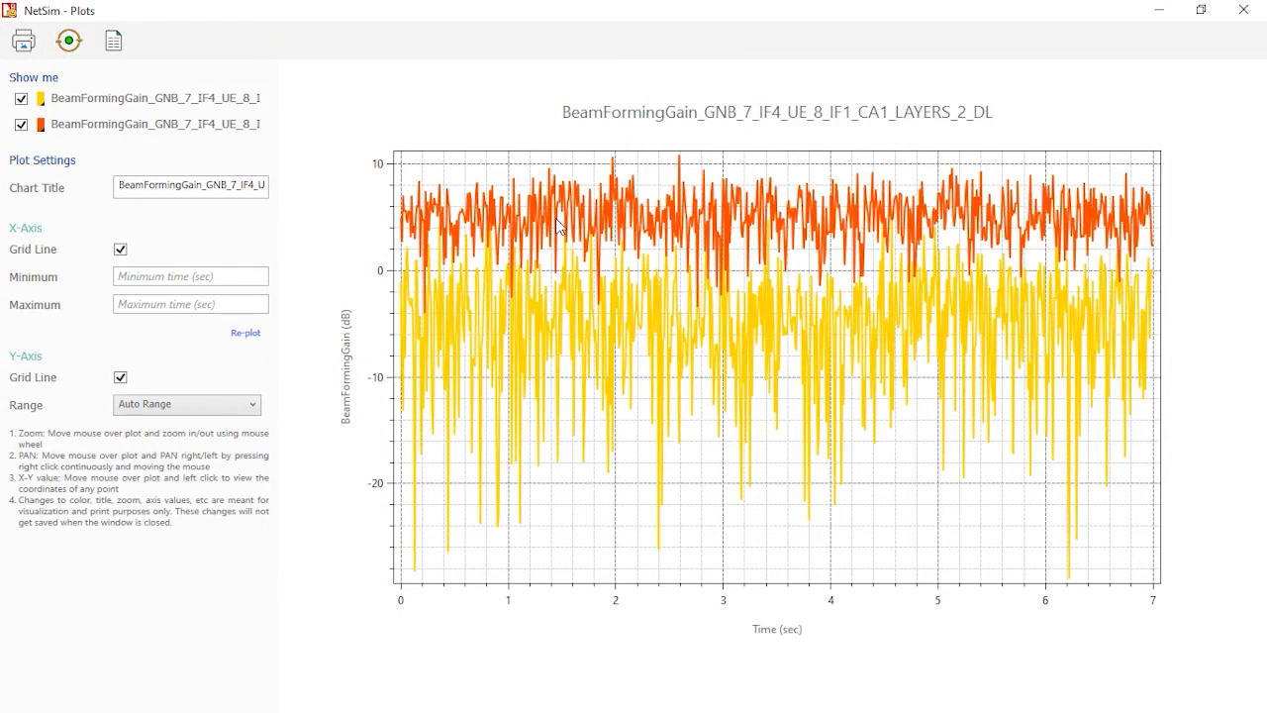
left_click(1240, 12)
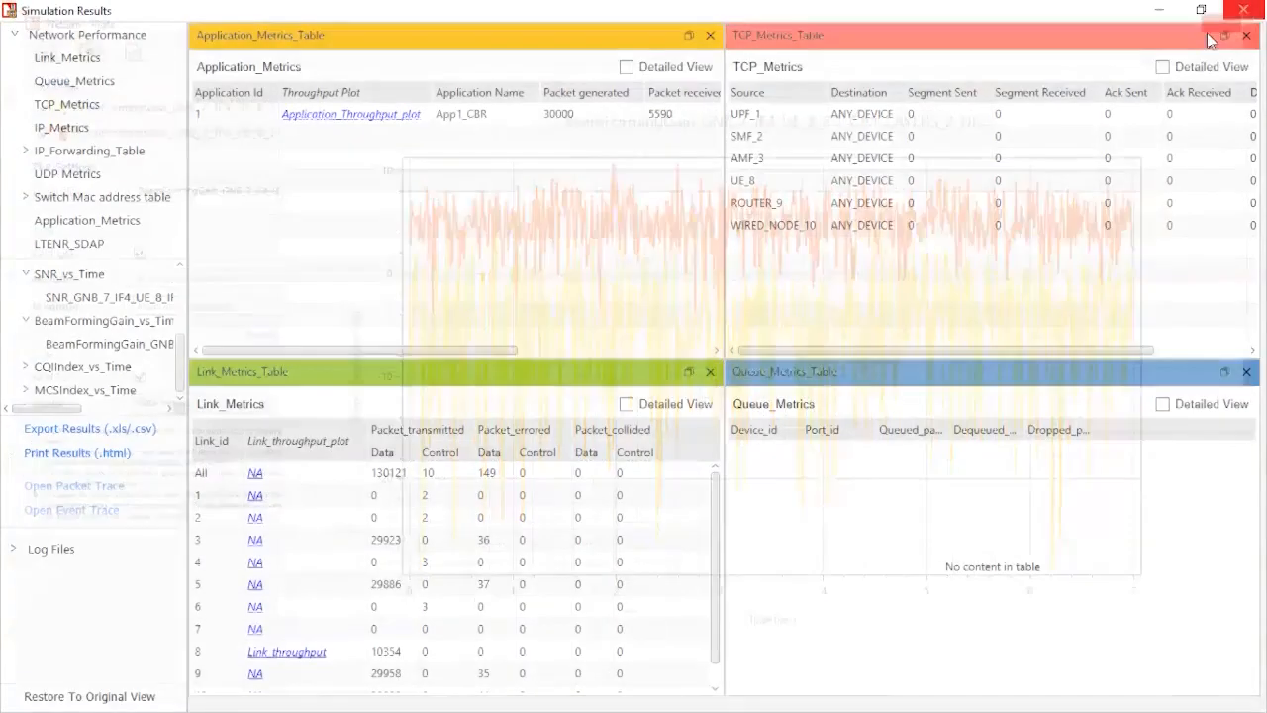
Open the 5G_LTE_Parameter_Log.csv log file in Excel and format its data as a blue banded table with a header row
left_click(15, 547)
double_click(60, 572)
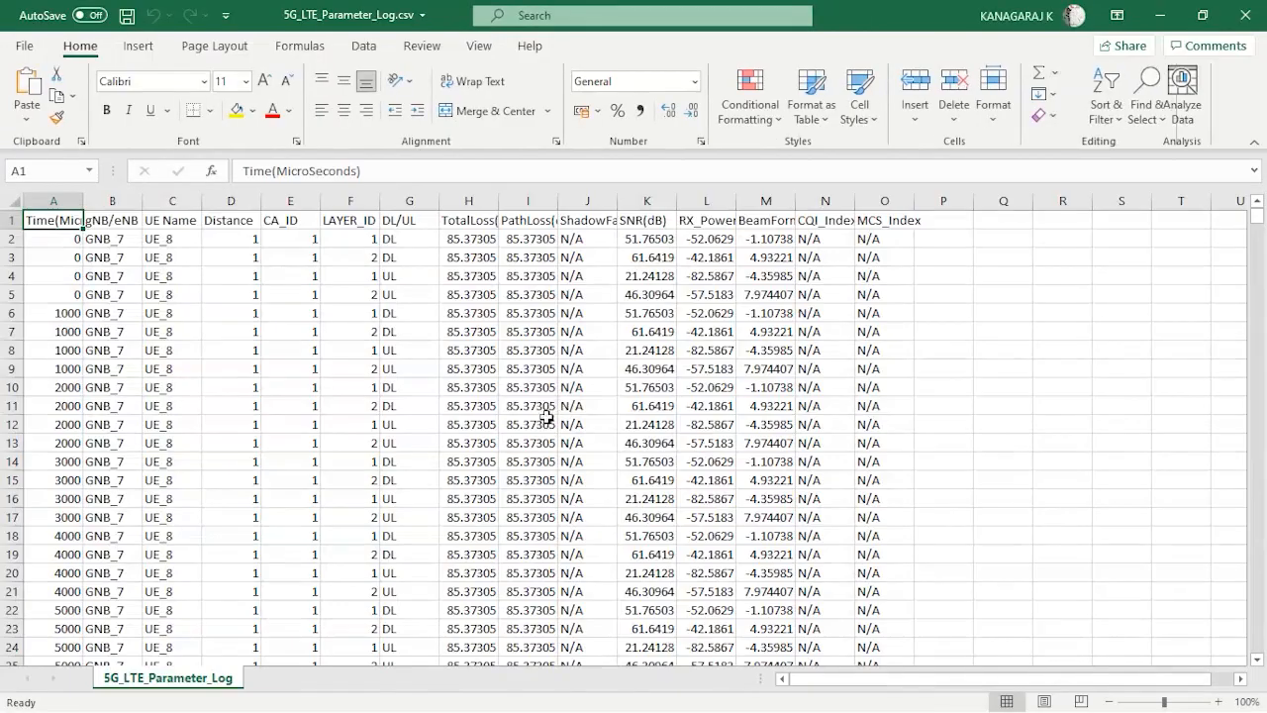
left_click(812, 107)
left_click(863, 262)
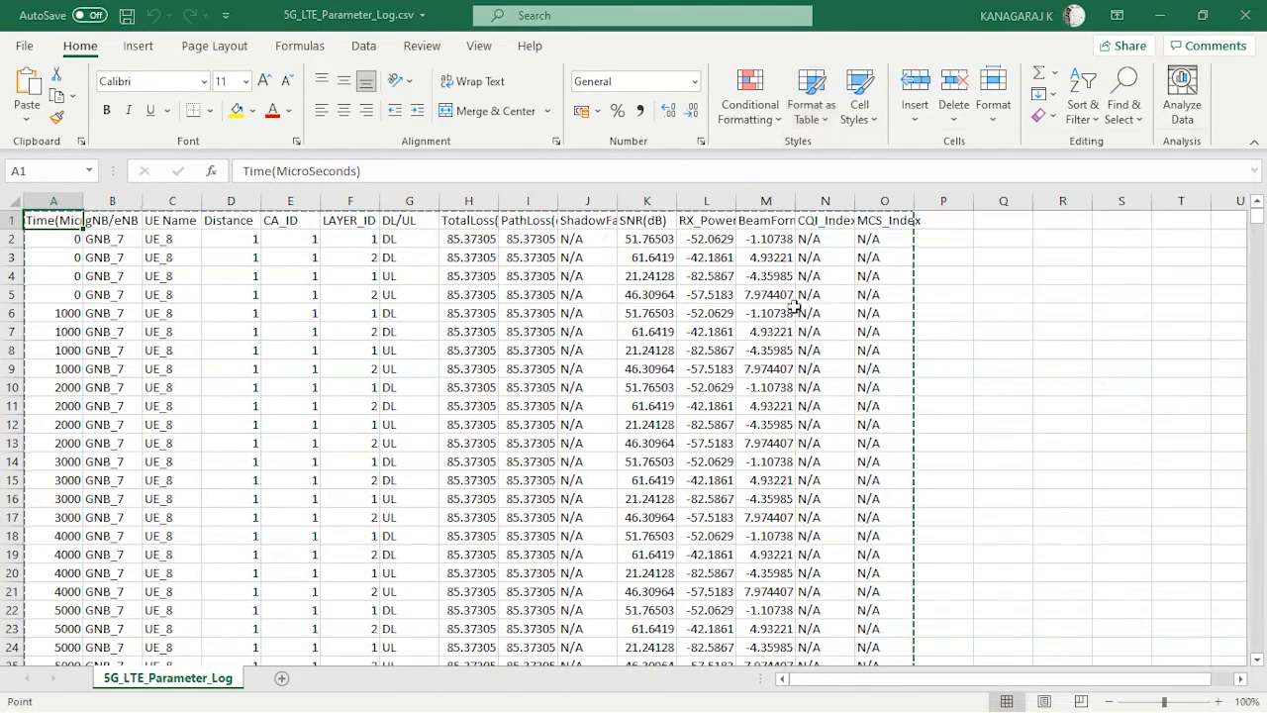
left_click(526, 322)
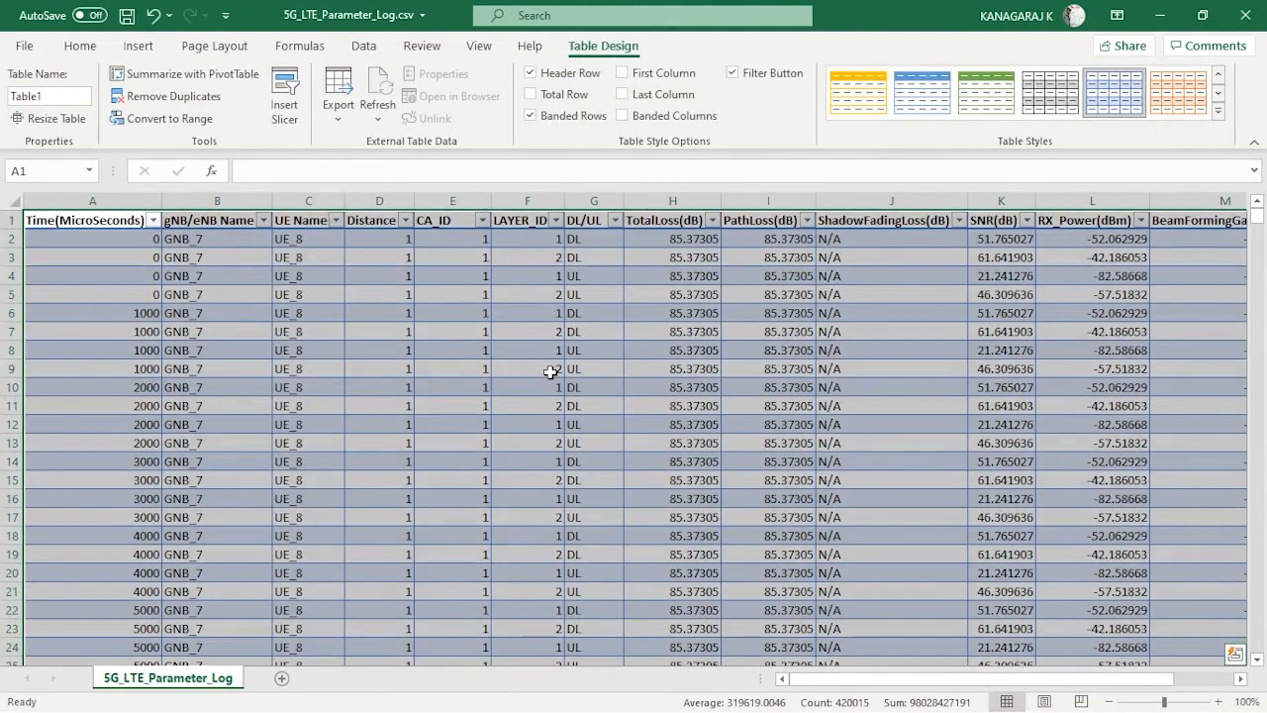
left_click(551, 371)
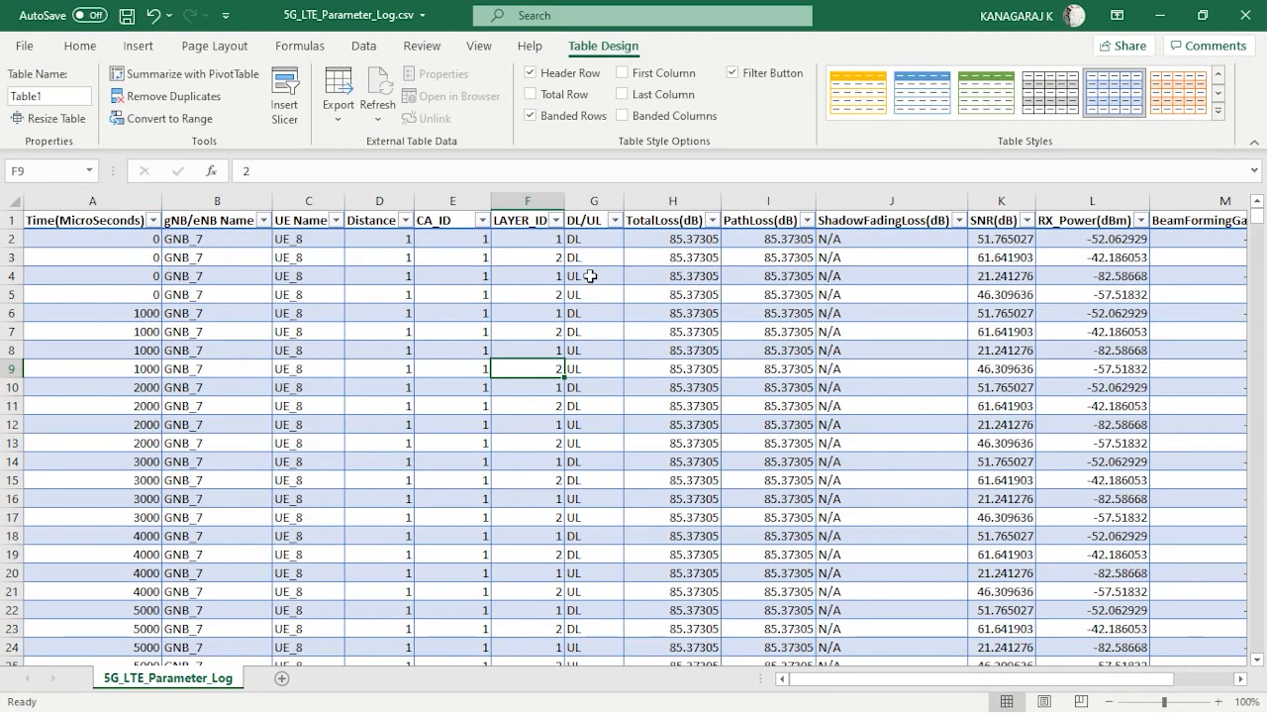
Filter the DL/UL column to show only UL rows and look through the Distance column's filter values without applying a filter
left_click(616, 219)
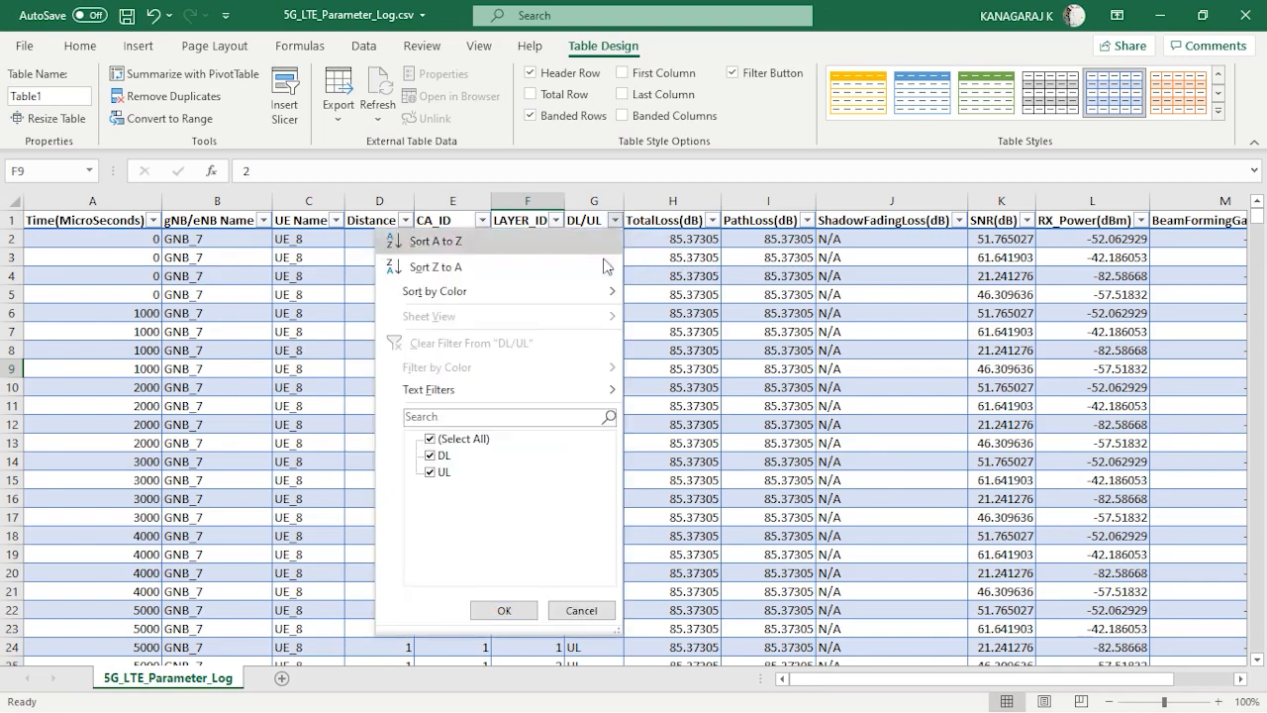
left_click(432, 456)
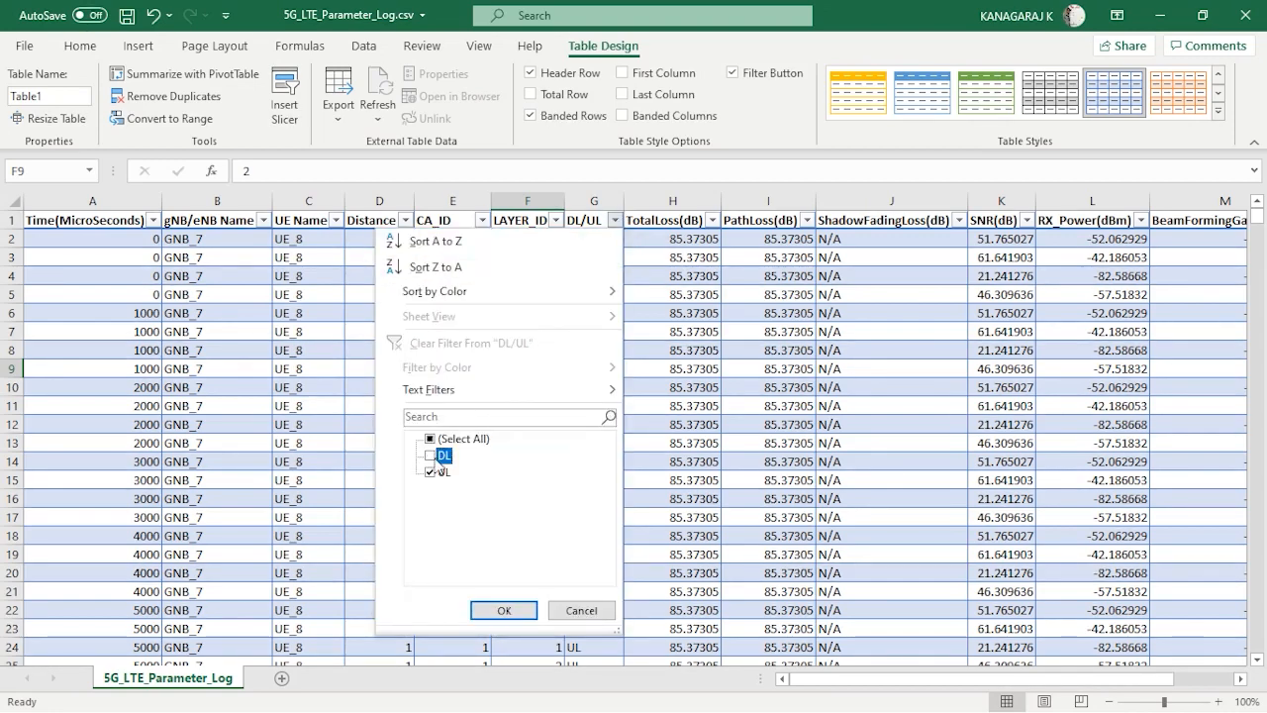
left_click(504, 610)
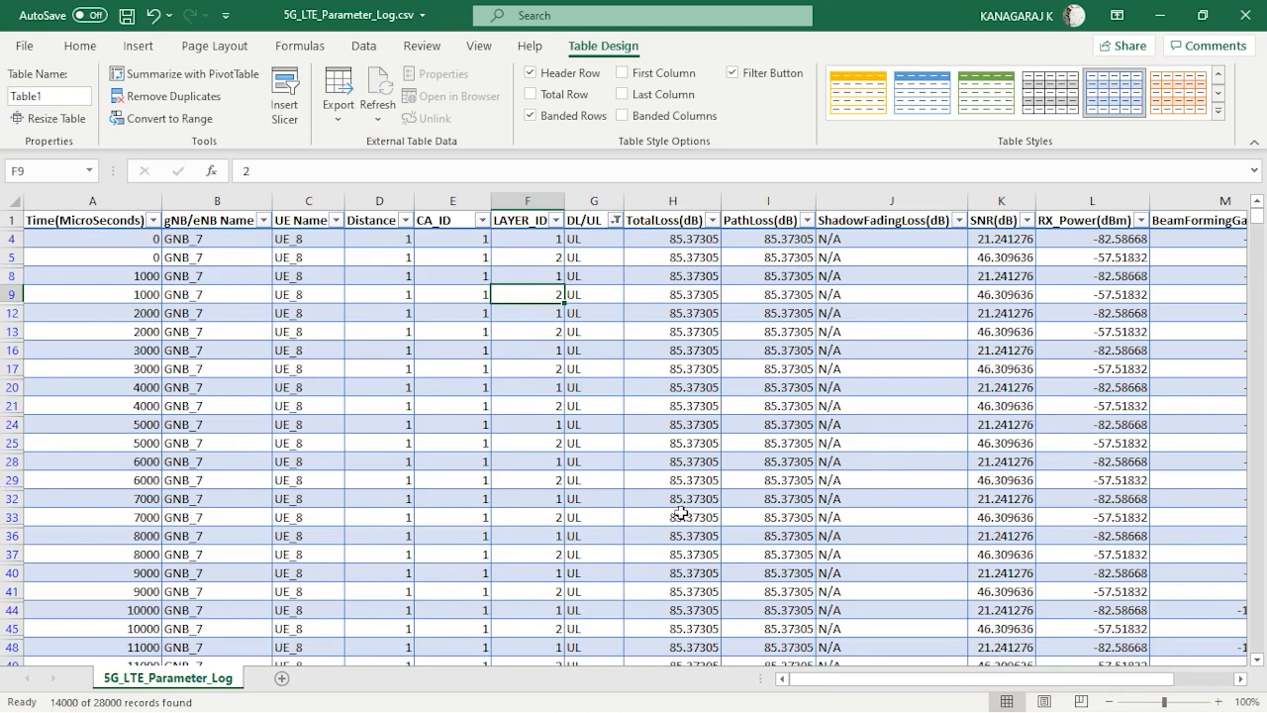
left_click(405, 219)
left_click_drag(394, 471, 394, 572)
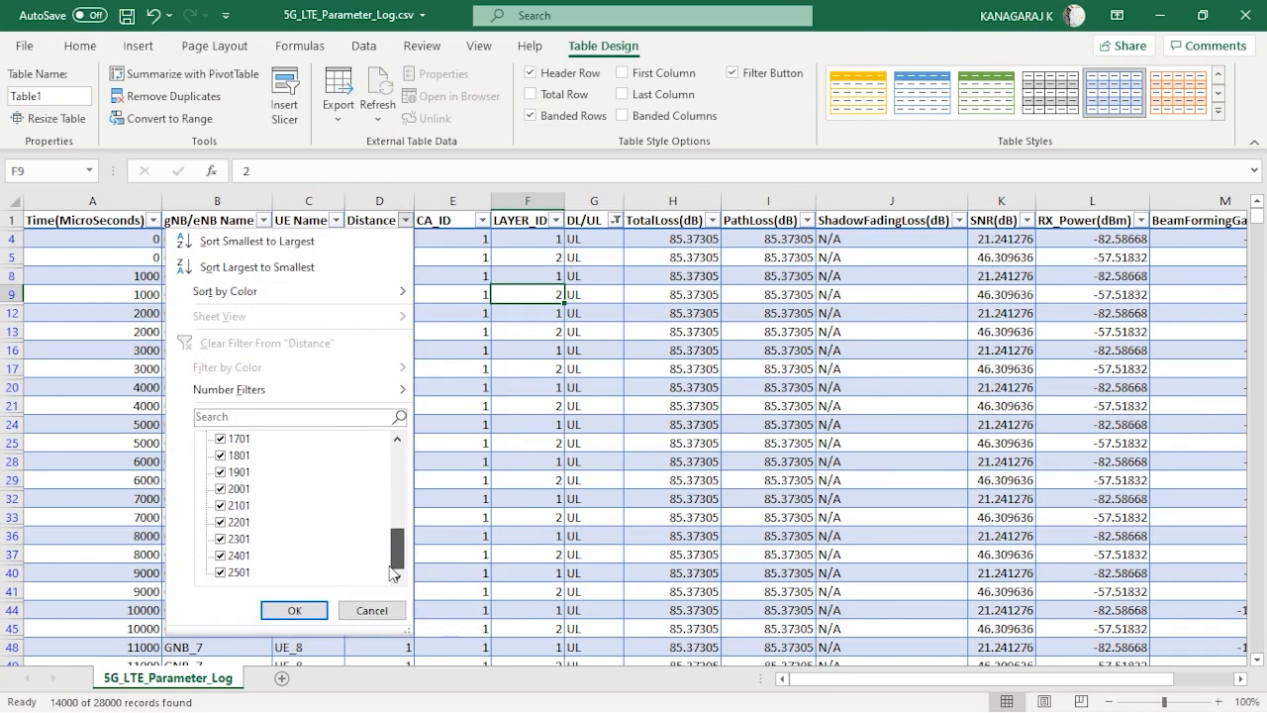
left_click(481, 465)
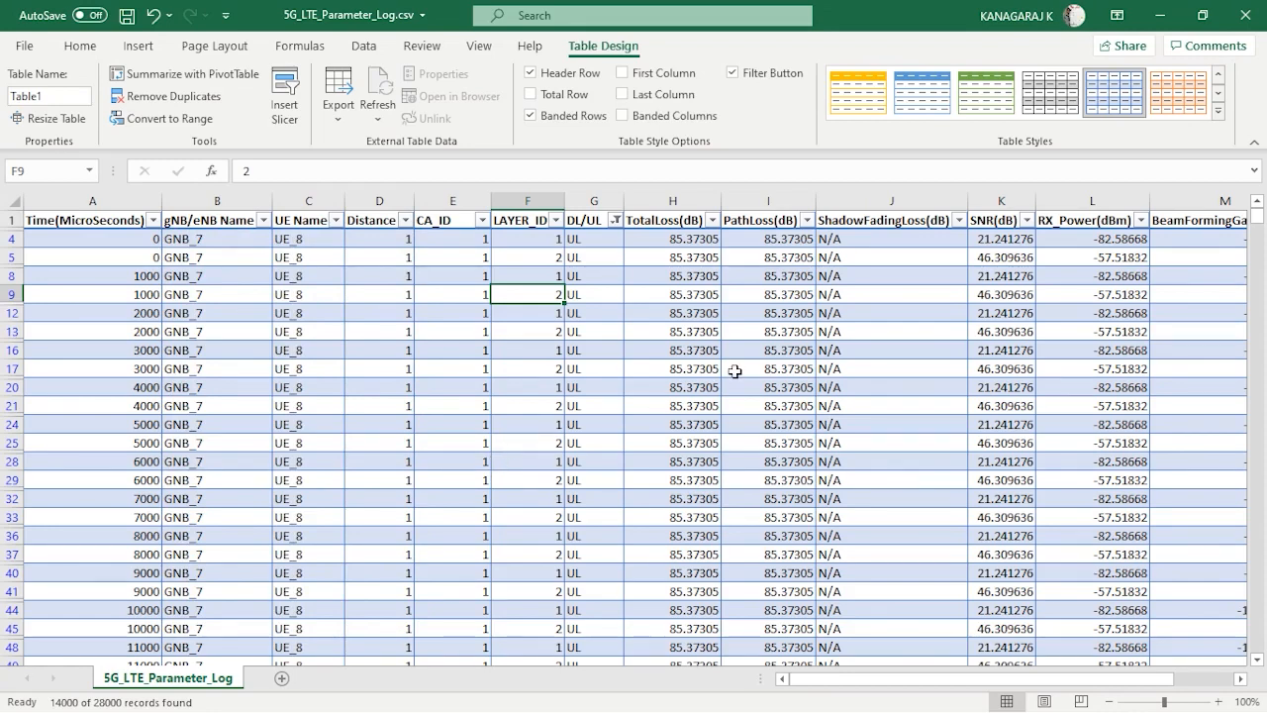
Close the parameter log without saving the changes and close the simulation results to return to the network design
left_click(1245, 15)
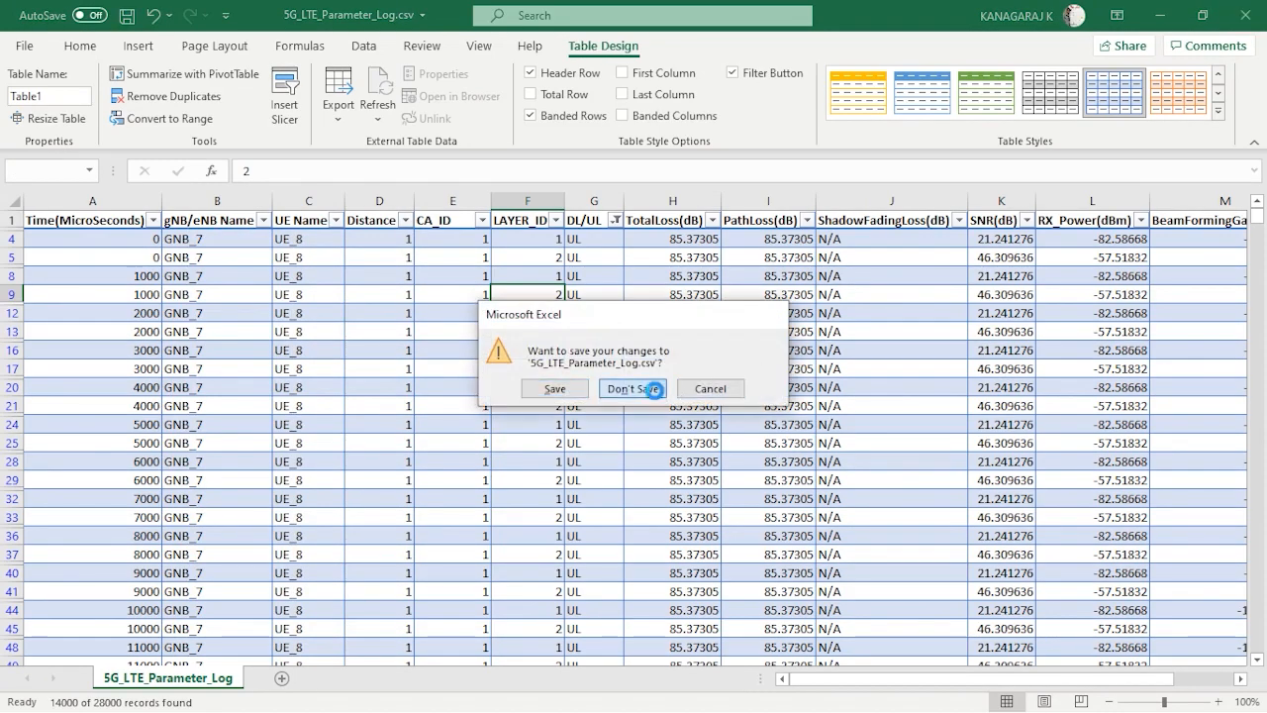
left_click(655, 390)
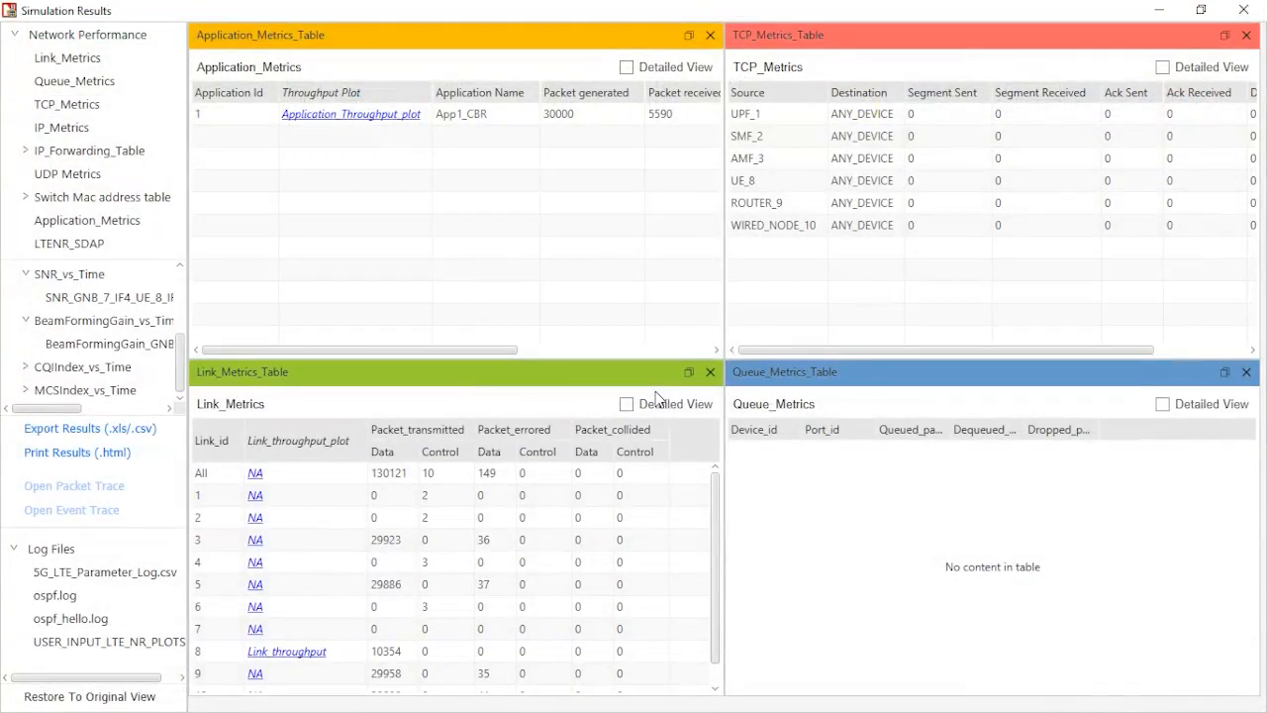
left_click(1244, 10)
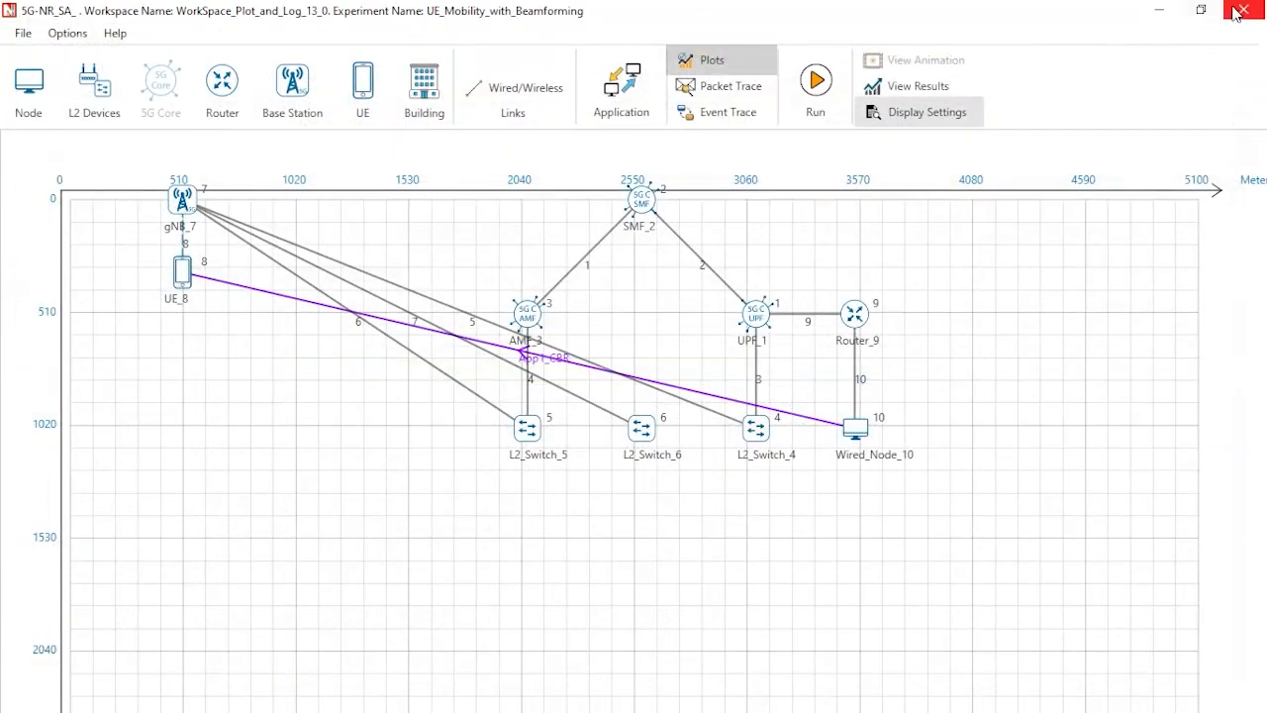